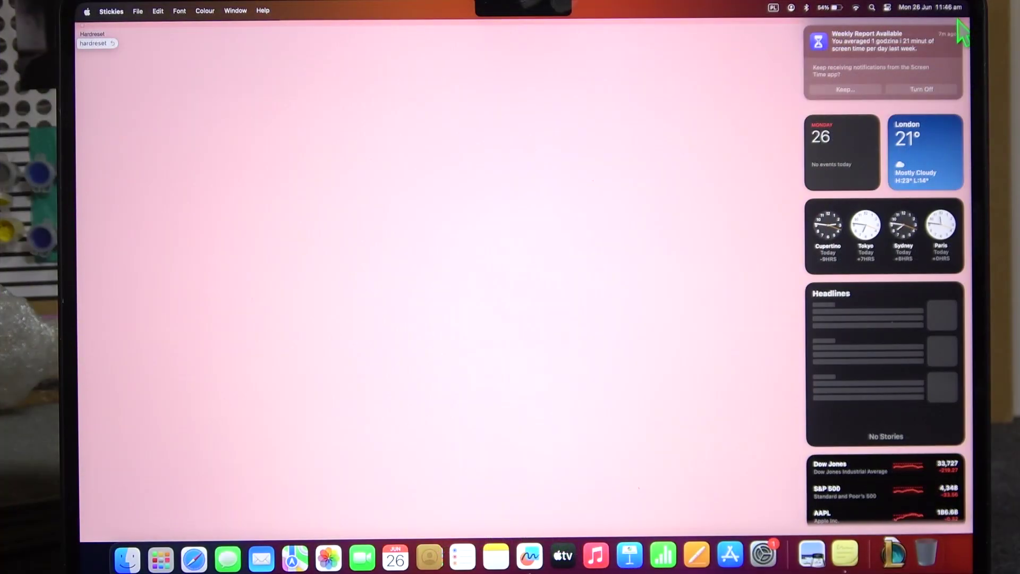
Dismiss the notification widgets so the Hardreset note fills the screen
click(701, 72)
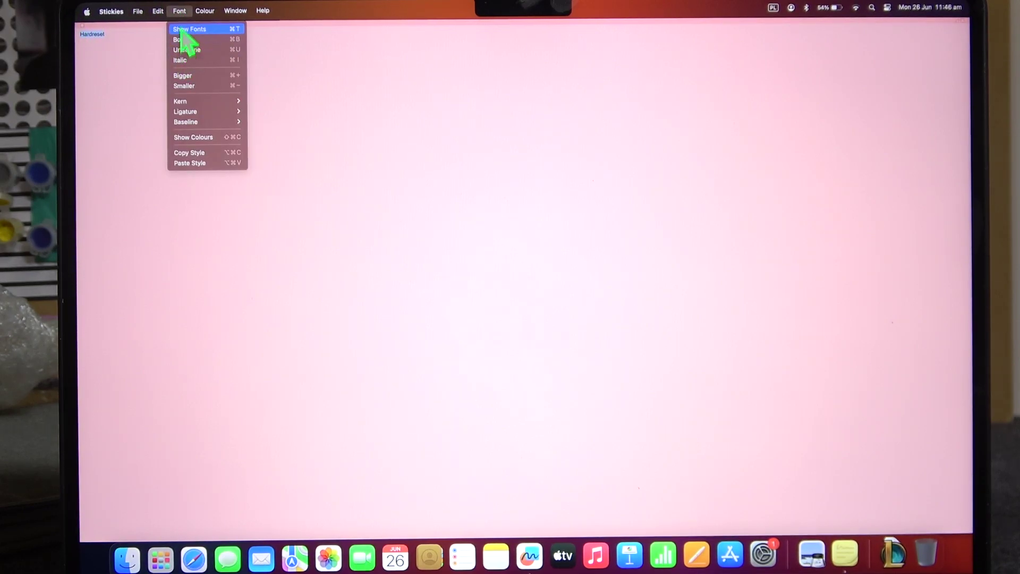
Set the Hardreset text to DIN Alternate Bold, stepping the size up to 48
click(190, 29)
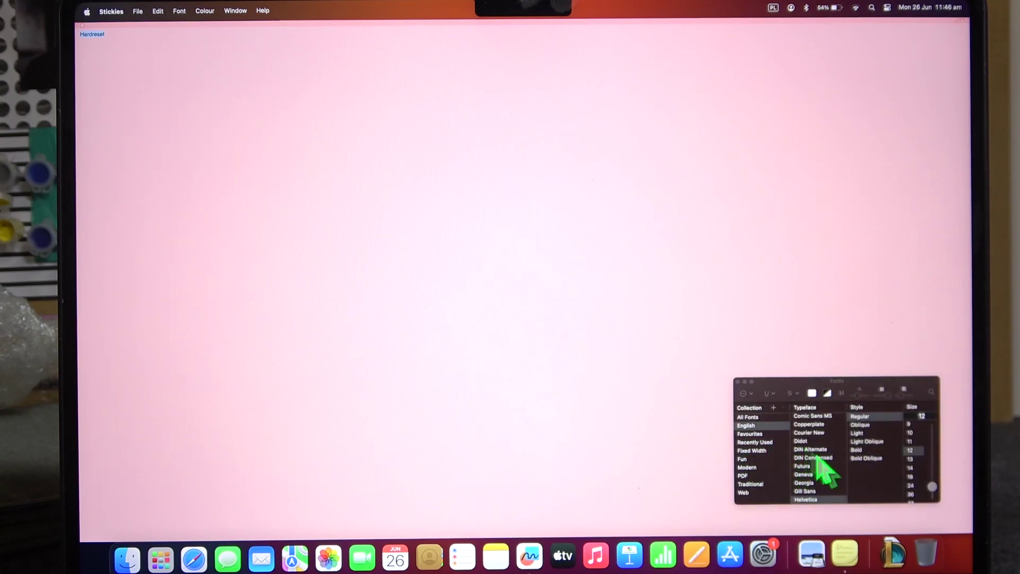
click(811, 449)
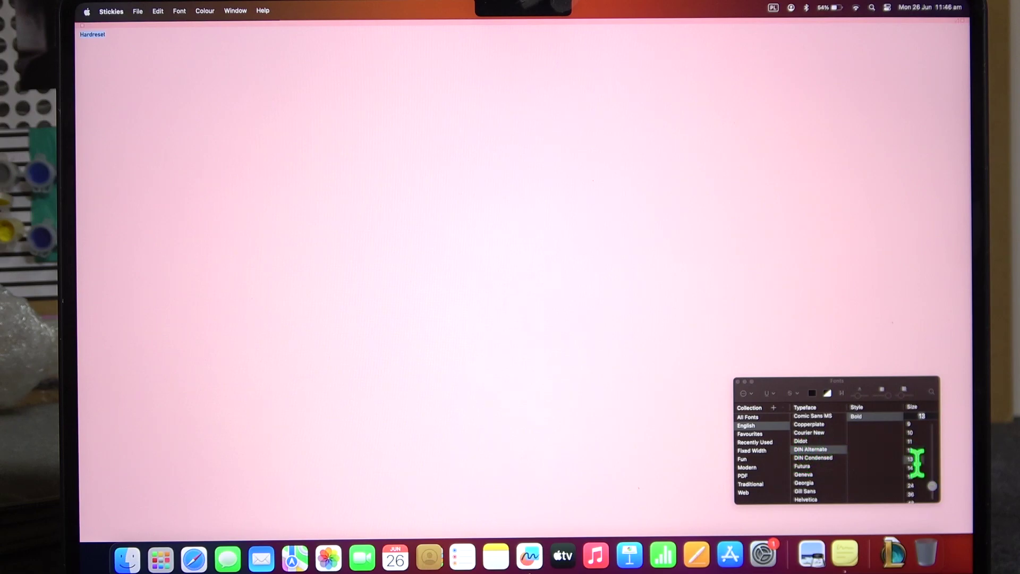
click(917, 435)
click(913, 478)
click(913, 484)
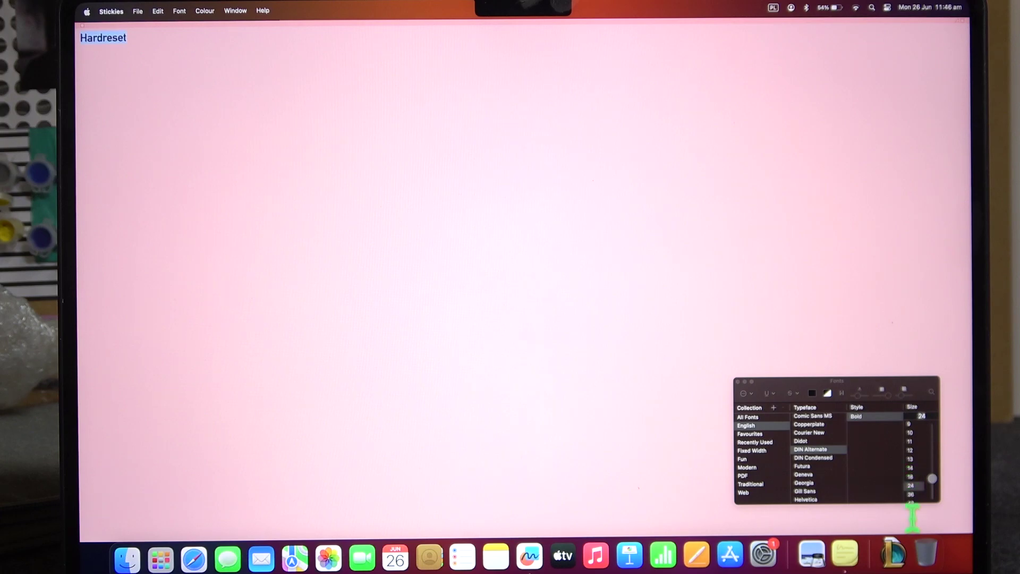
click(913, 493)
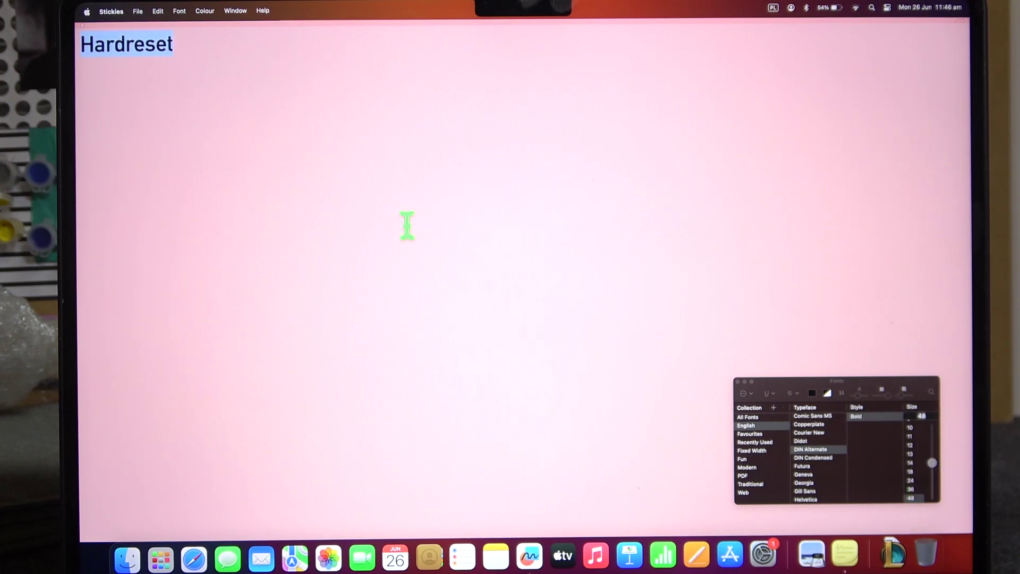
click(177, 10)
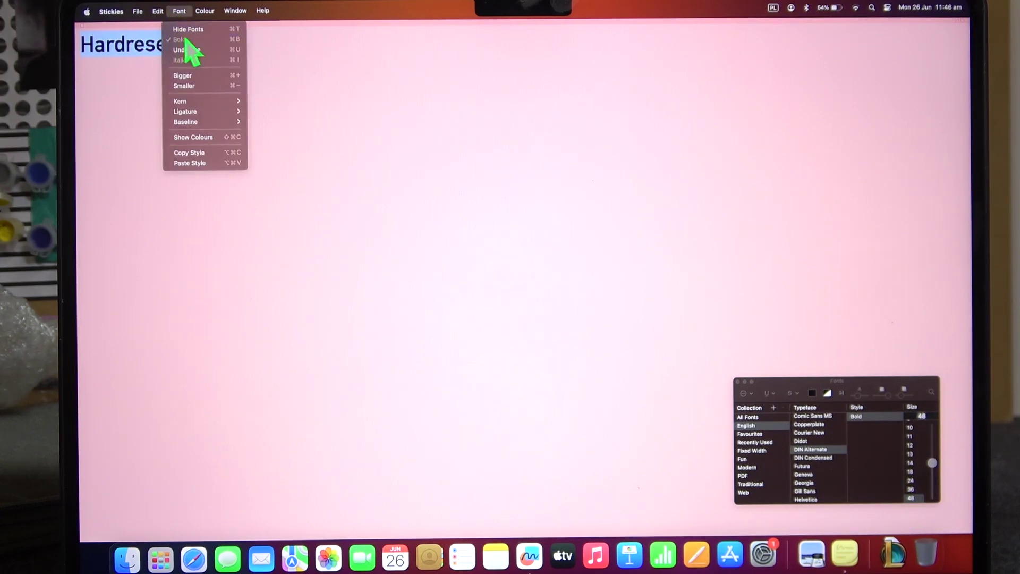
click(183, 37)
click(113, 58)
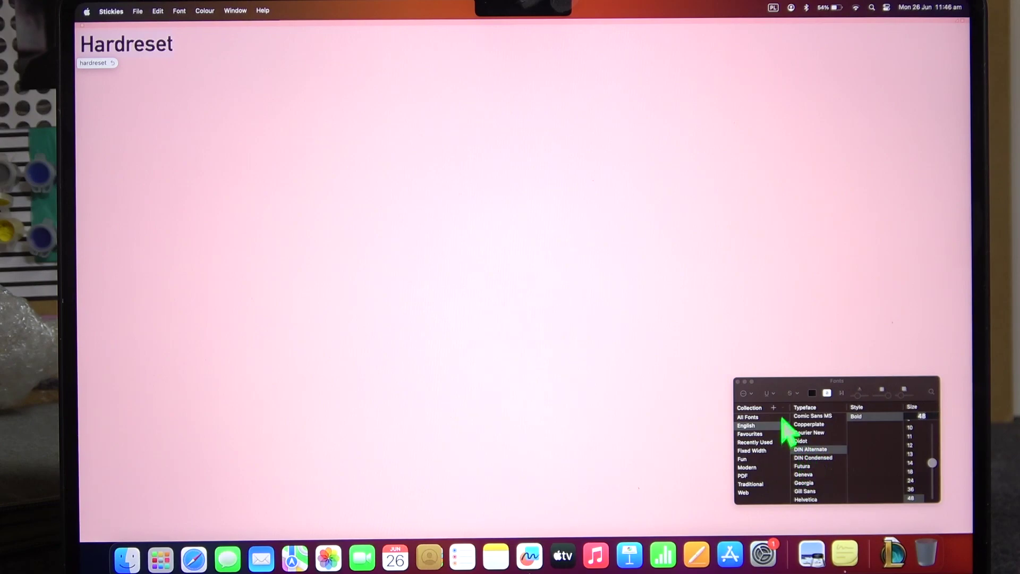
click(180, 10)
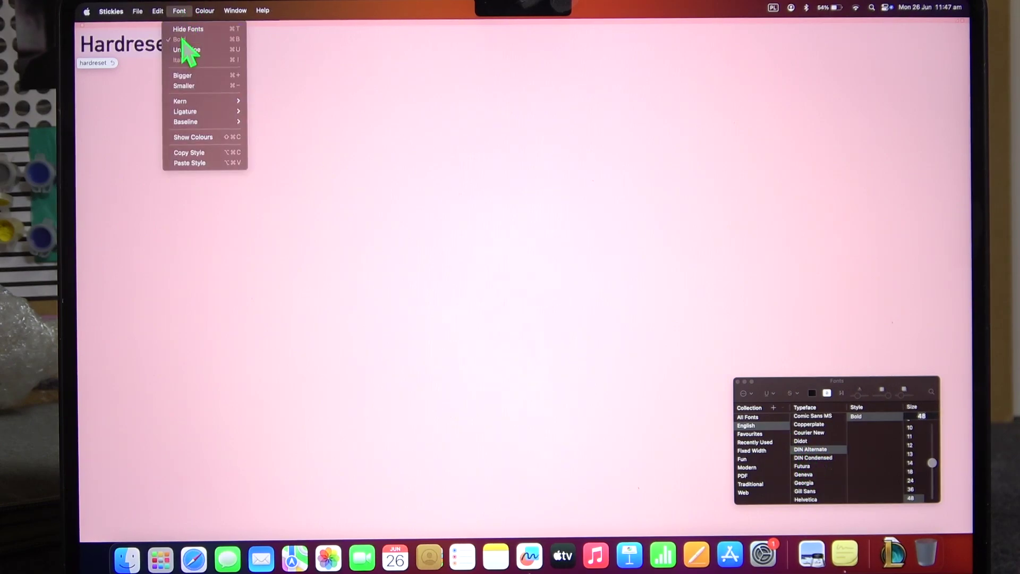
click(119, 84)
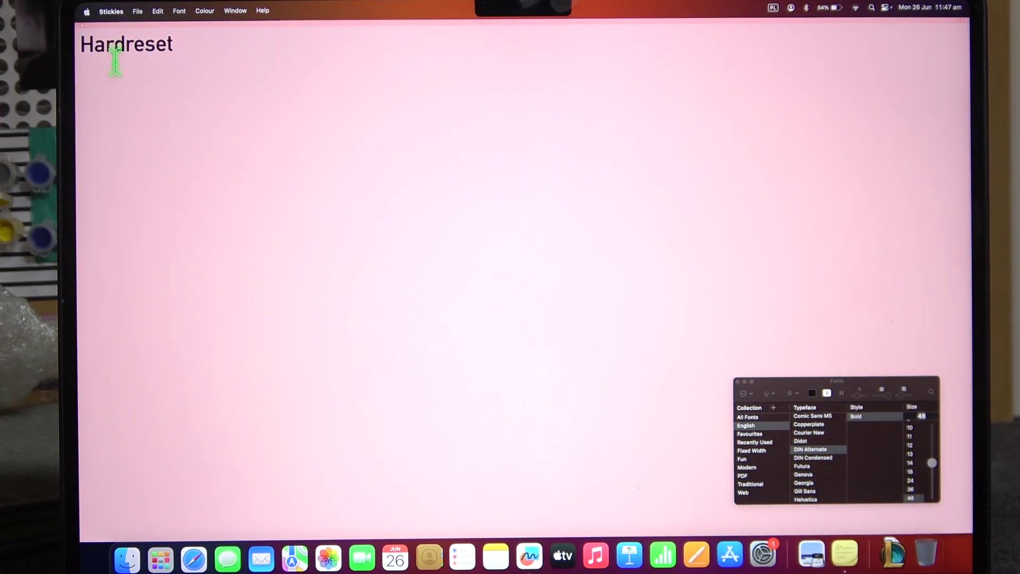
click(180, 10)
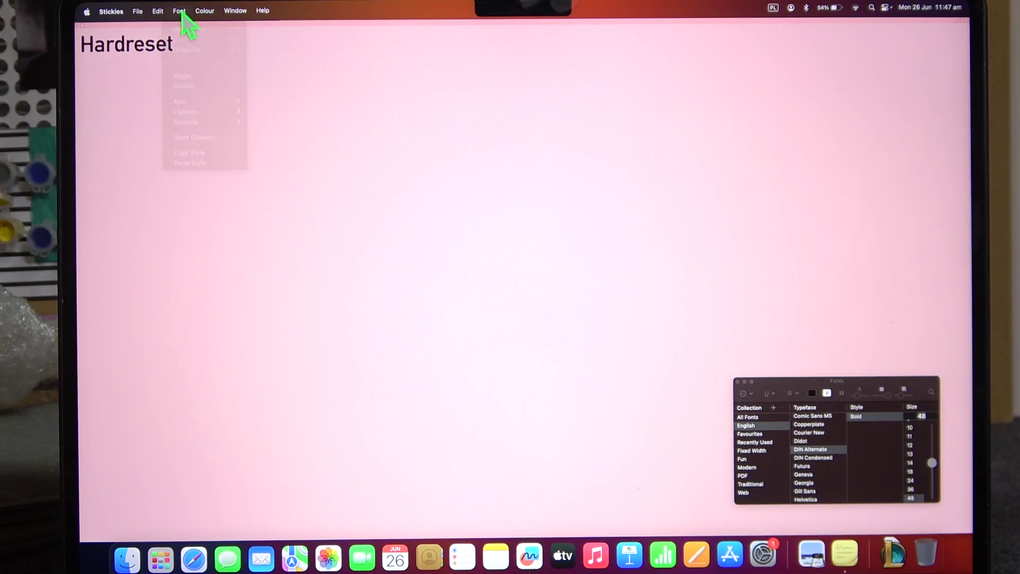
Select all the note's text and underline the Hardreset heading from the Font menu
click(190, 51)
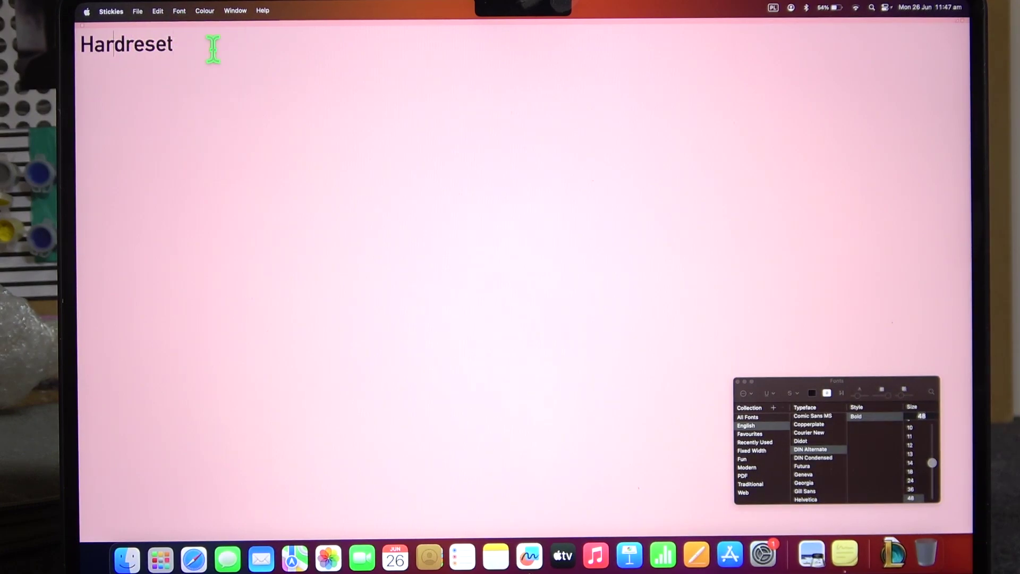
key(super+a)
click(180, 10)
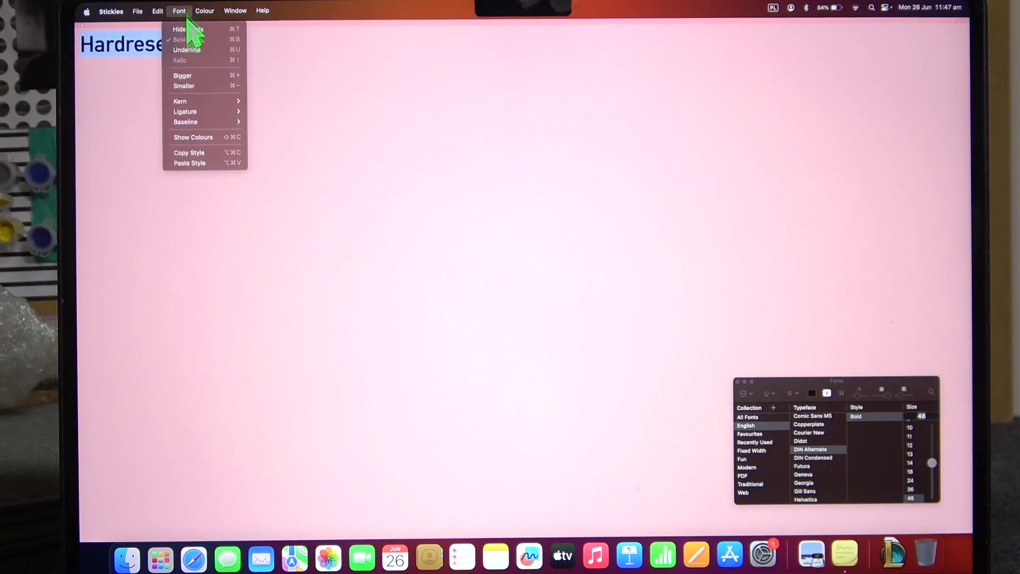
click(187, 50)
click(152, 107)
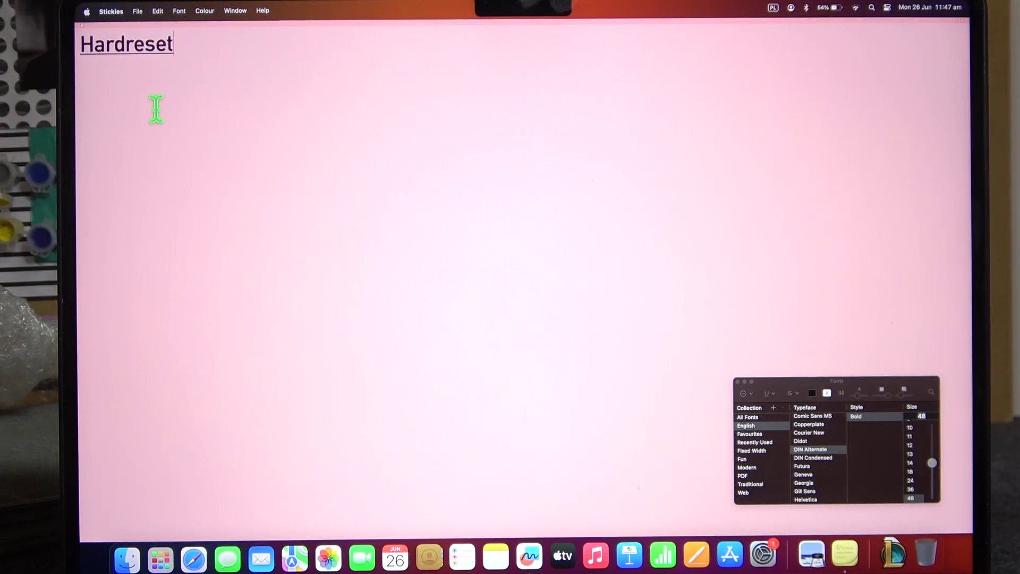
click(180, 10)
click(119, 48)
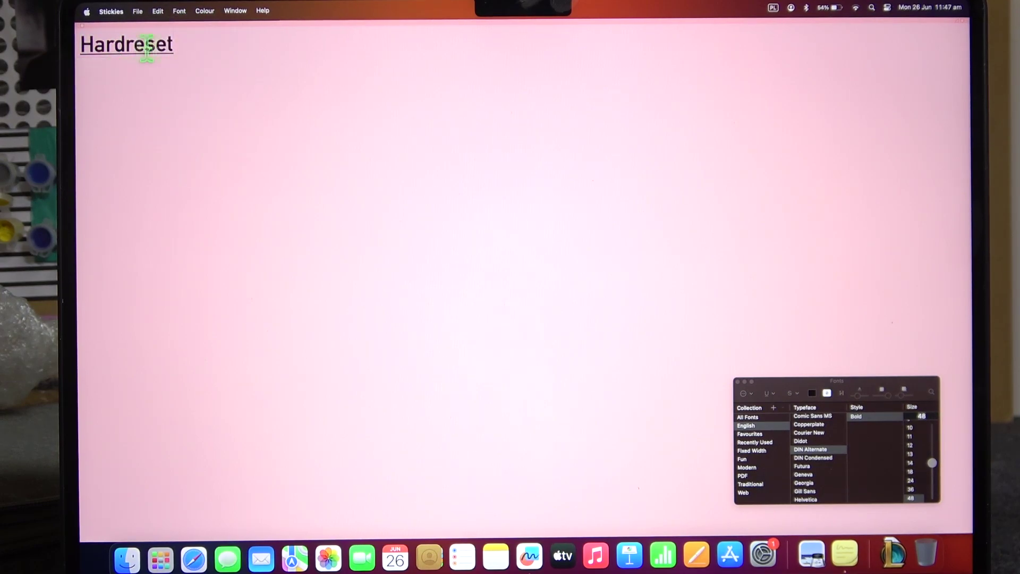
Open the Font menu to reach the Show Colours option
click(180, 11)
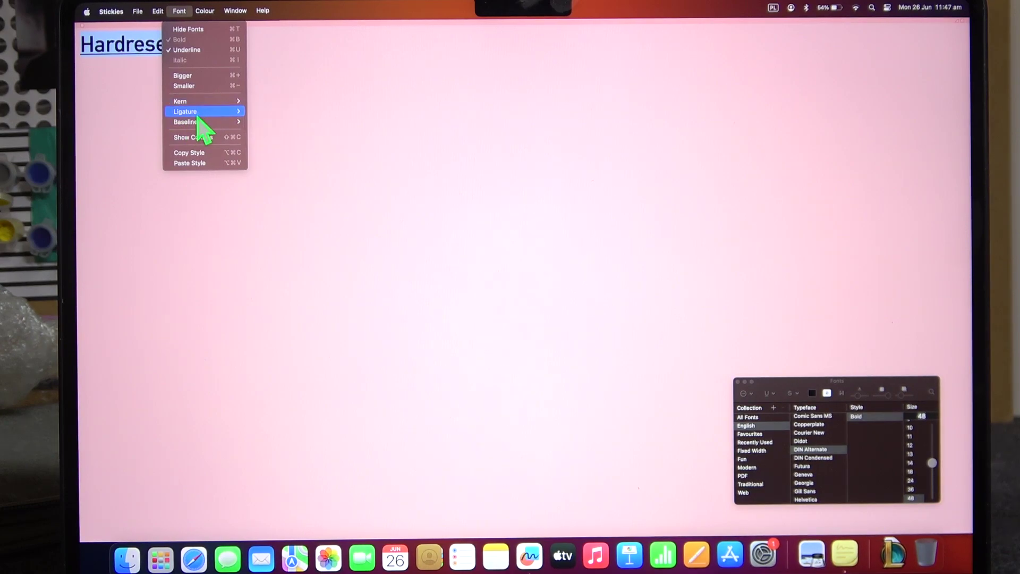
mouse_move(186, 121)
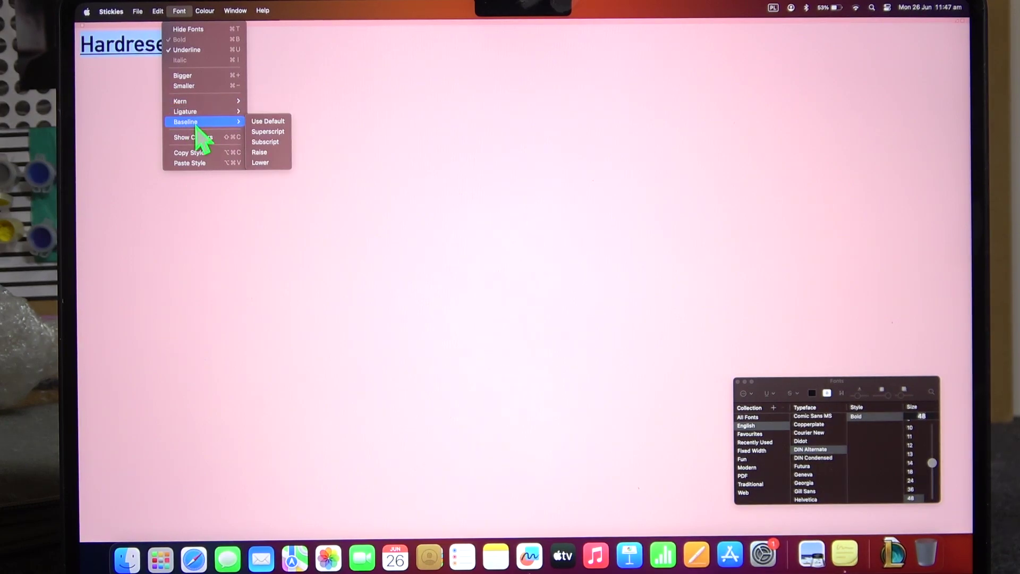
Show the colour picker and tint the Hardreset heading light green on the colour wheel
click(192, 136)
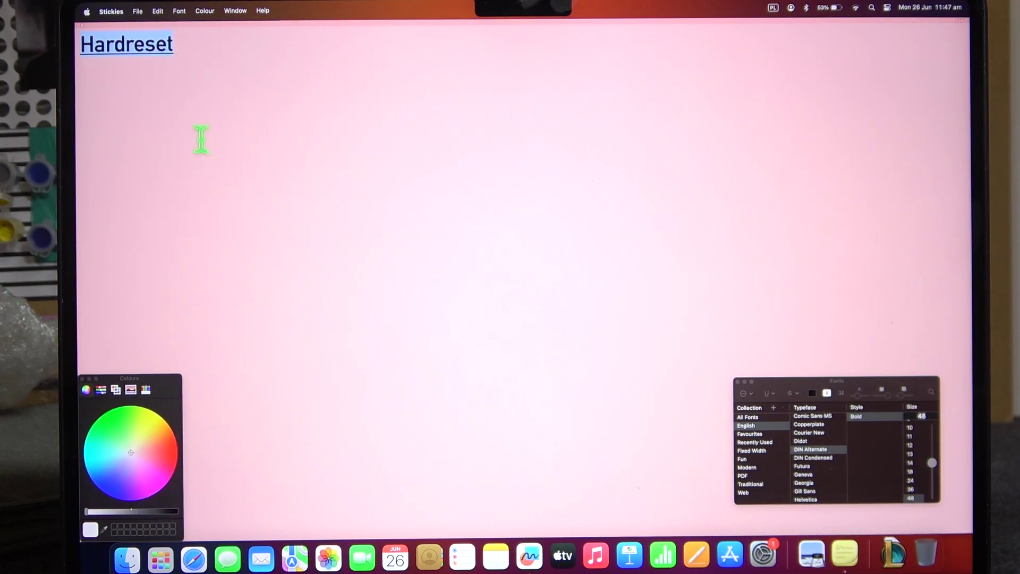
drag(113, 468, 102, 447)
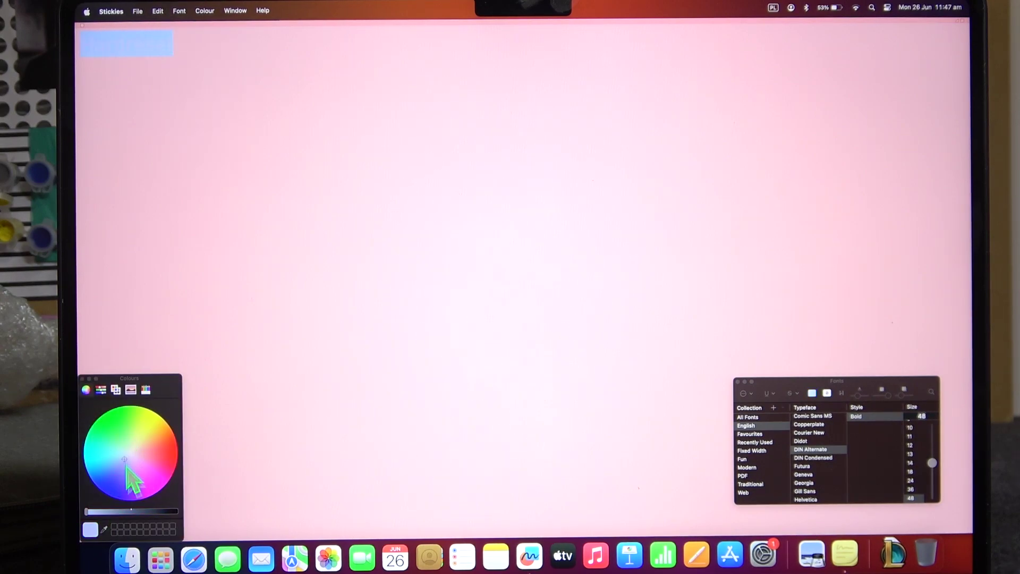
click(179, 10)
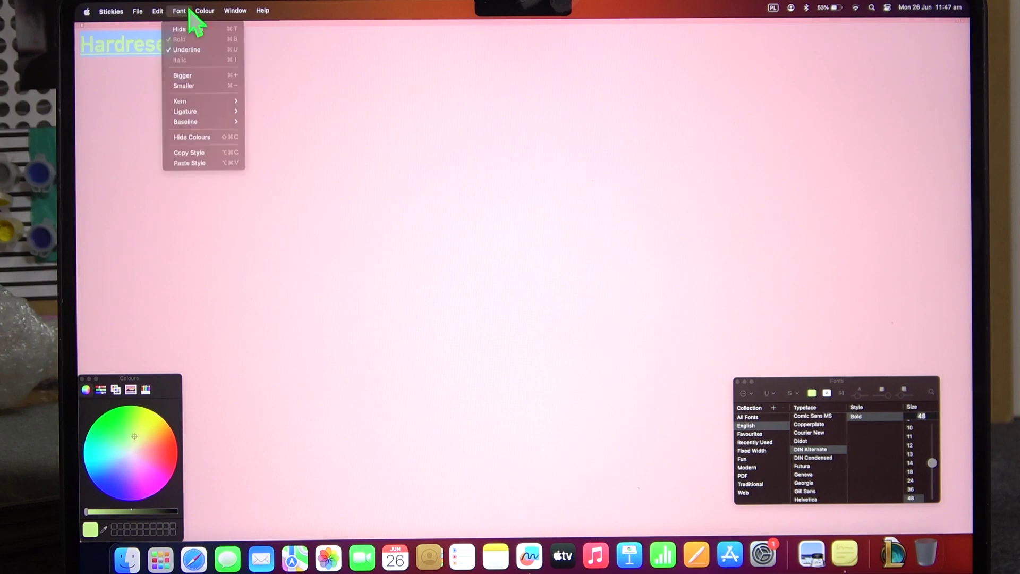
Copy the heading's style, close the colour picker, and leave only the Fonts panel showing
click(202, 155)
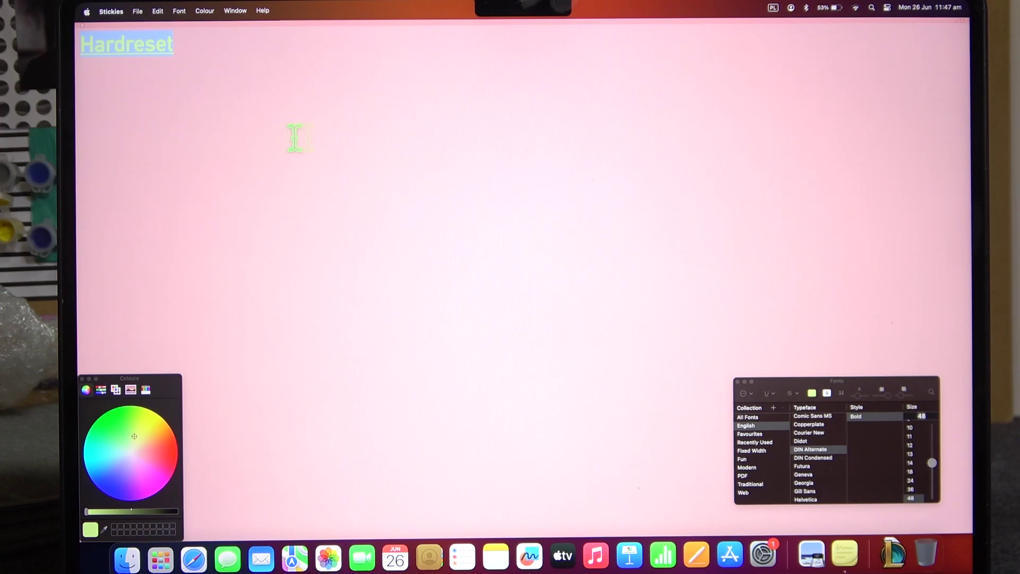
click(204, 10)
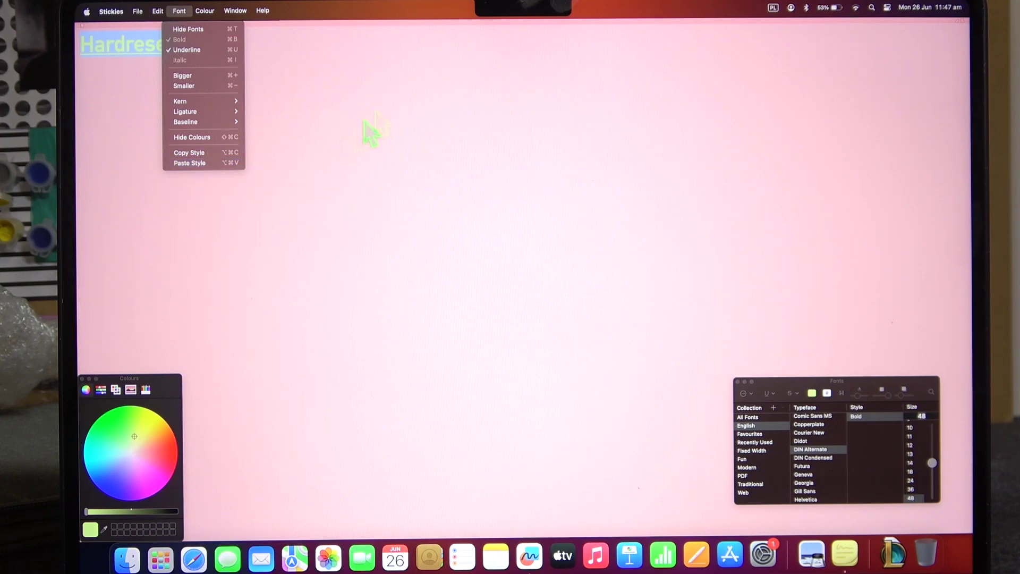
click(501, 84)
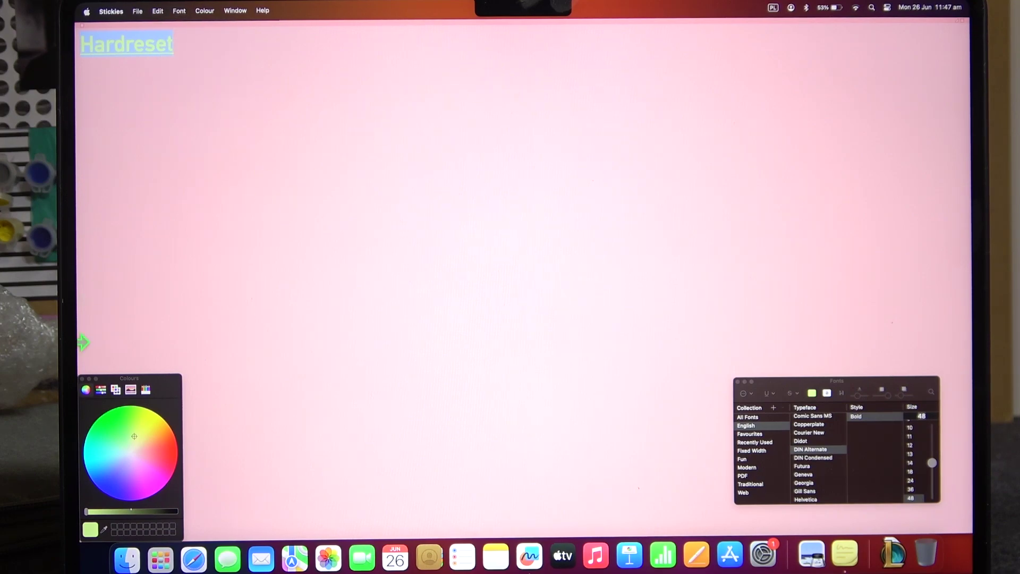
click(83, 381)
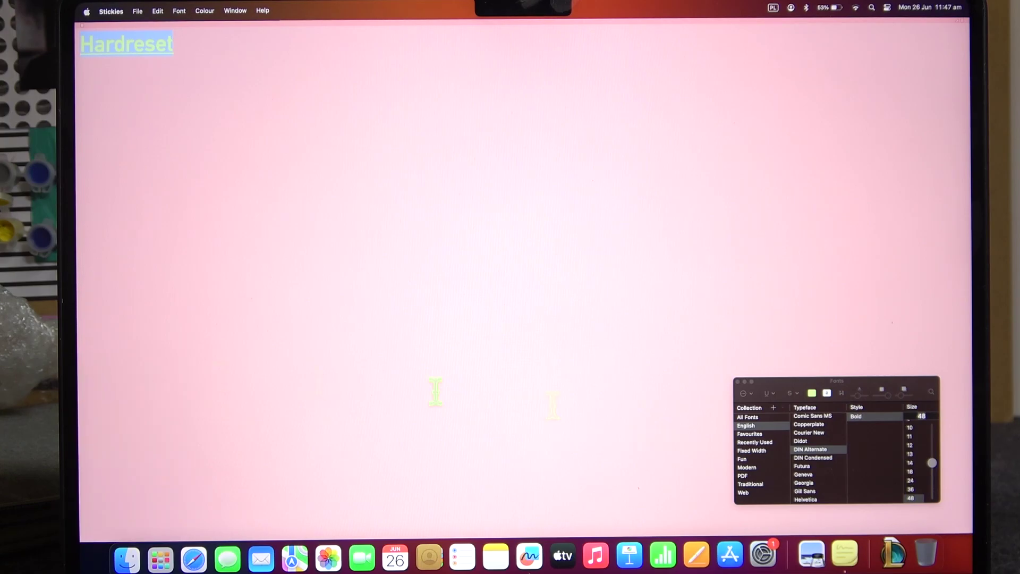
click(741, 379)
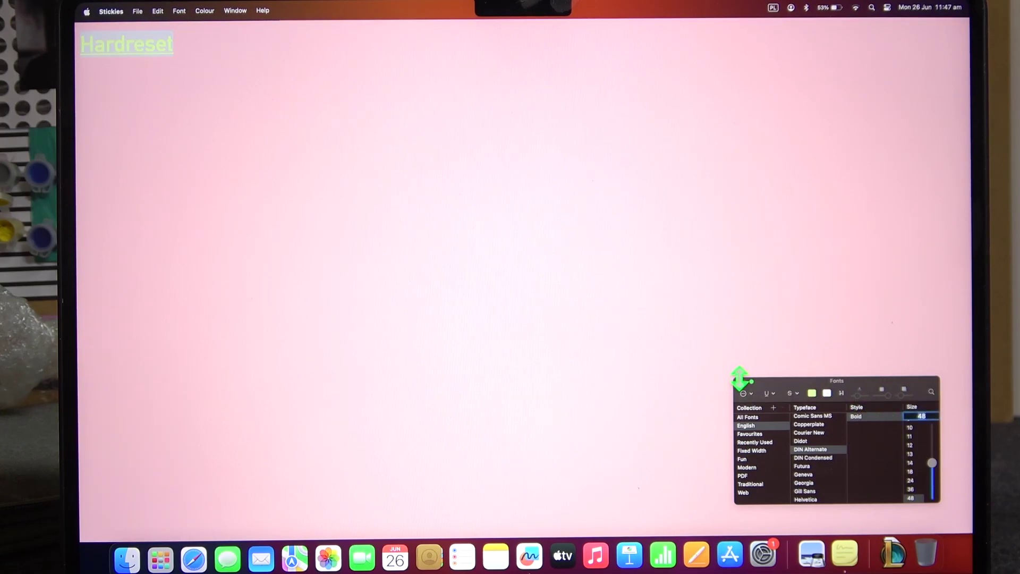